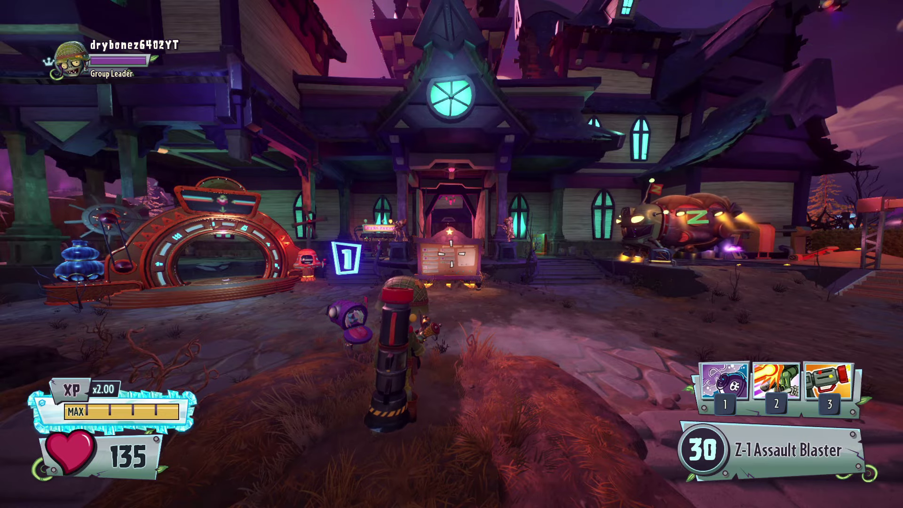
Walk the zombie soldier down the hub street to the glowing notice board
{"action": "key", "text": "w"}
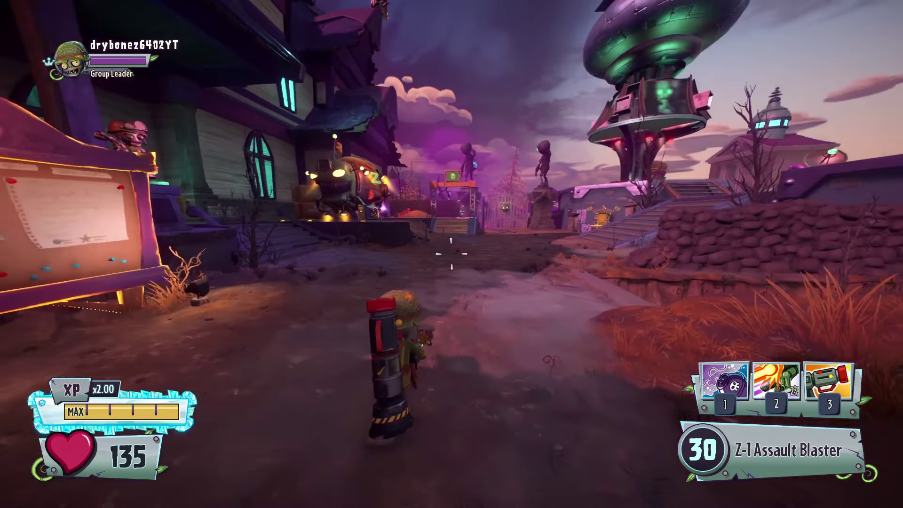
{"action": "key", "text": "w"}
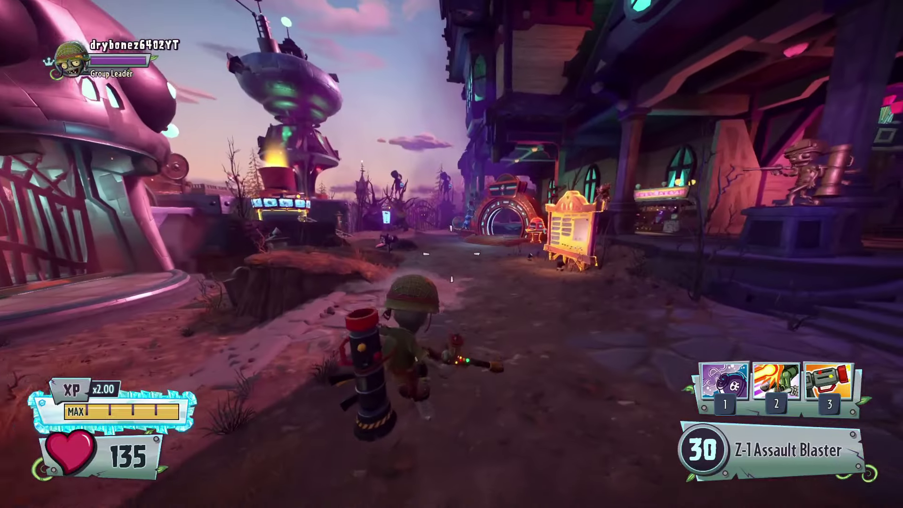
{"action": "key", "text": "w"}
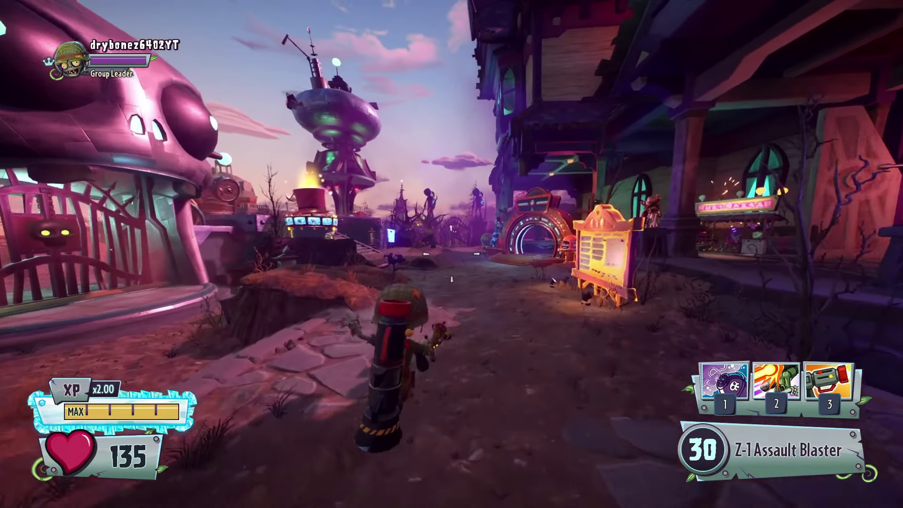
{"action": "key", "text": "w"}
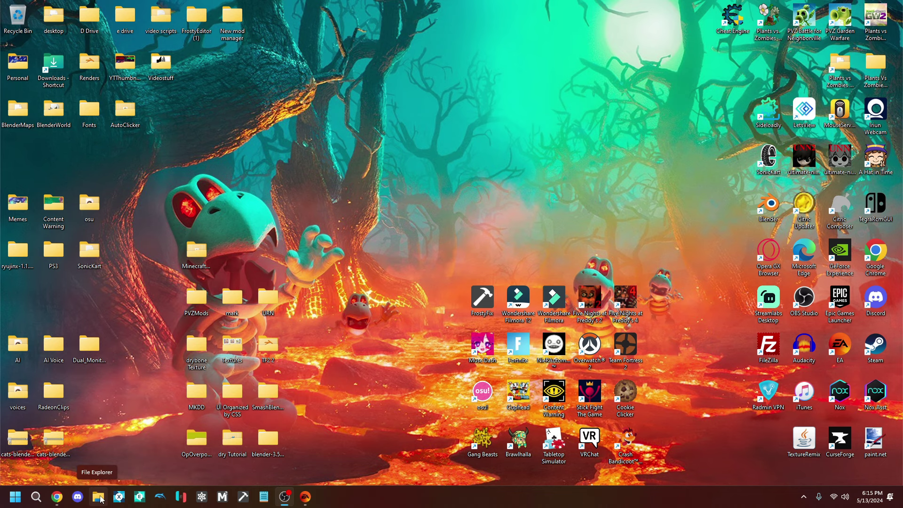
Launch File Explorer from the taskbar and go to Documents
{"action": "left_click", "coordinate": [98, 497]}
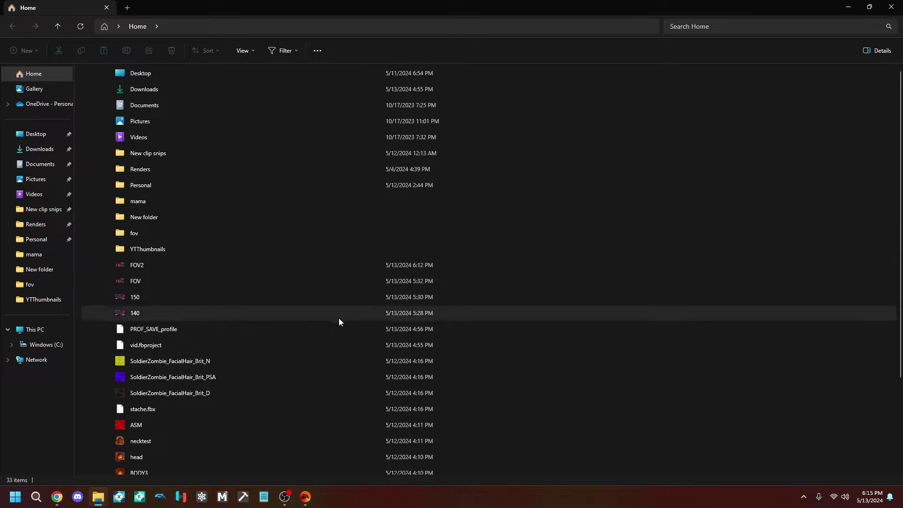
{"action": "left_click", "coordinate": [37, 168]}
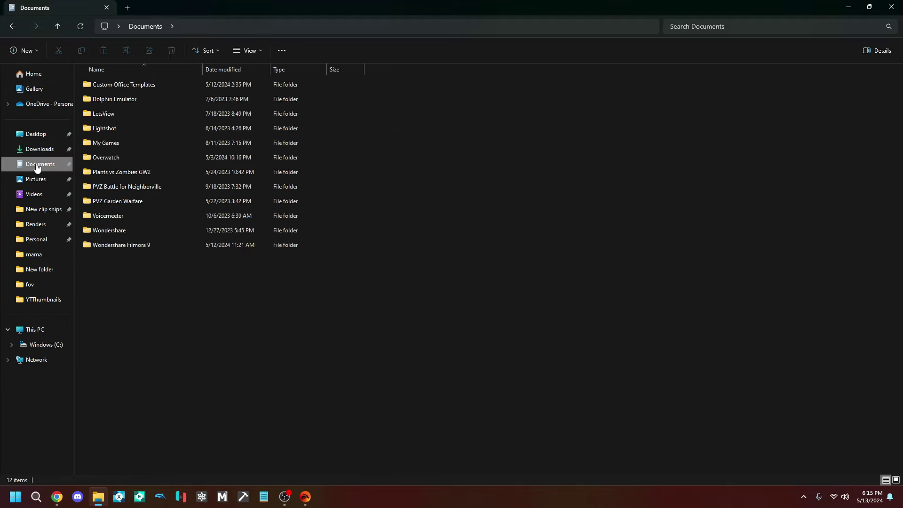
{"action": "mouse_move", "coordinate": [122, 171]}
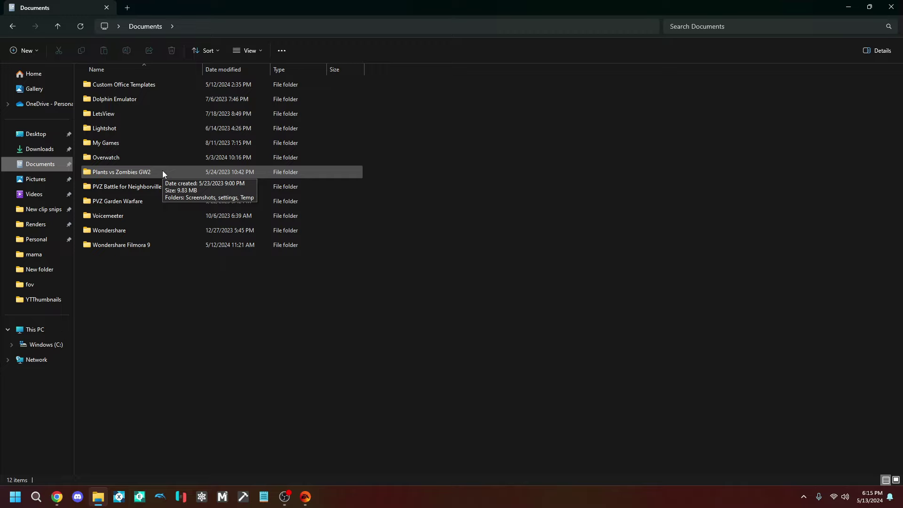
Go into Plants vs Zombies GW2 > settings and select PROF_SAVE_profile
{"action": "double_click", "coordinate": [162, 171]}
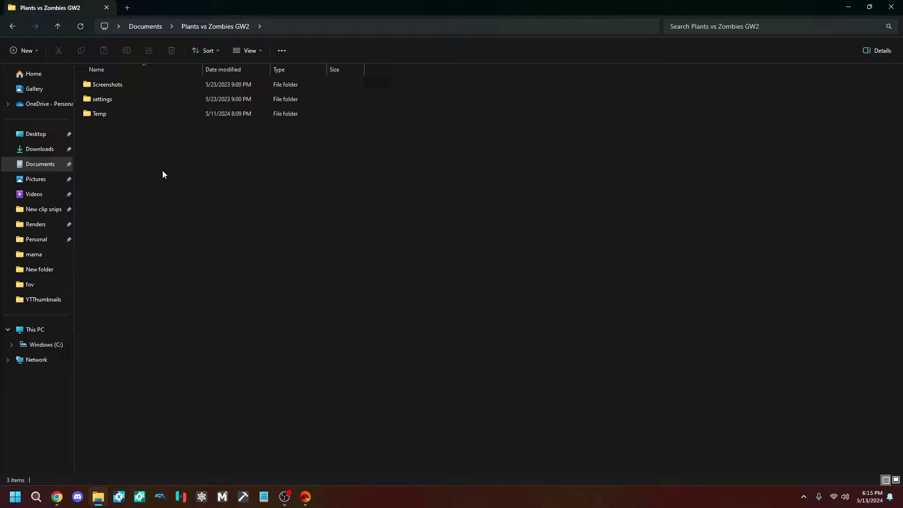
{"action": "double_click", "coordinate": [148, 101]}
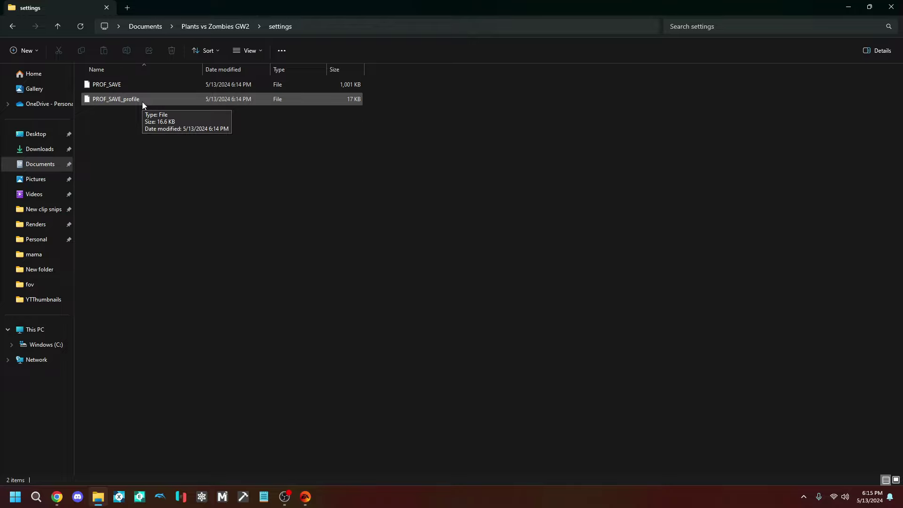
{"action": "left_click", "coordinate": [142, 101]}
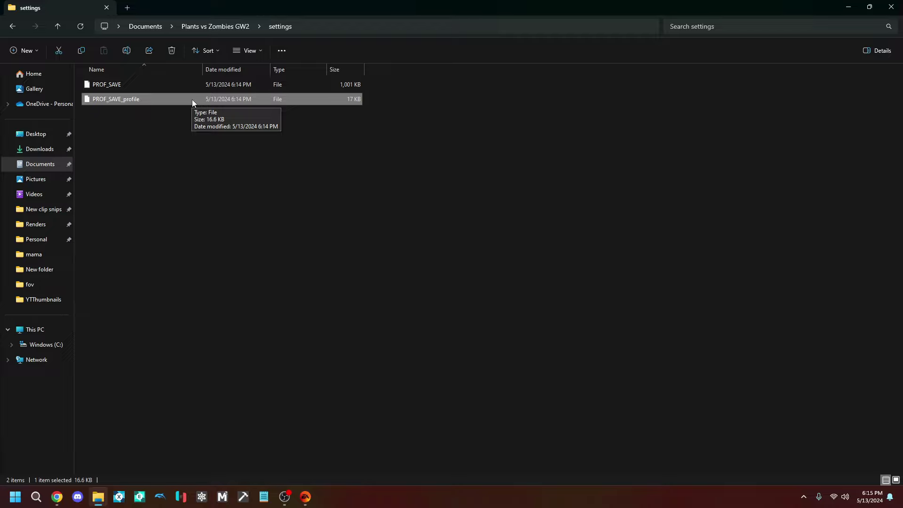
Open PROF_SAVE_profile with Notepad, just once, via Open with
{"action": "right_click", "coordinate": [192, 102]}
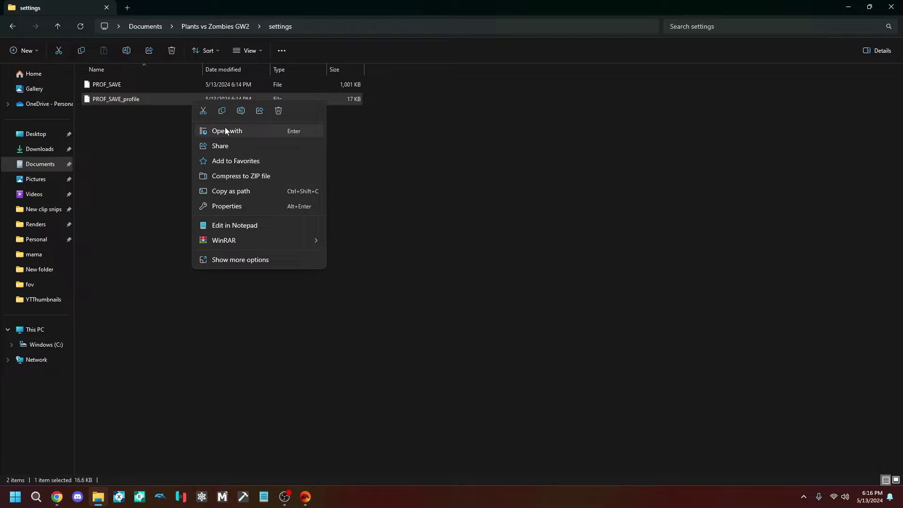
{"action": "left_click", "coordinate": [259, 131]}
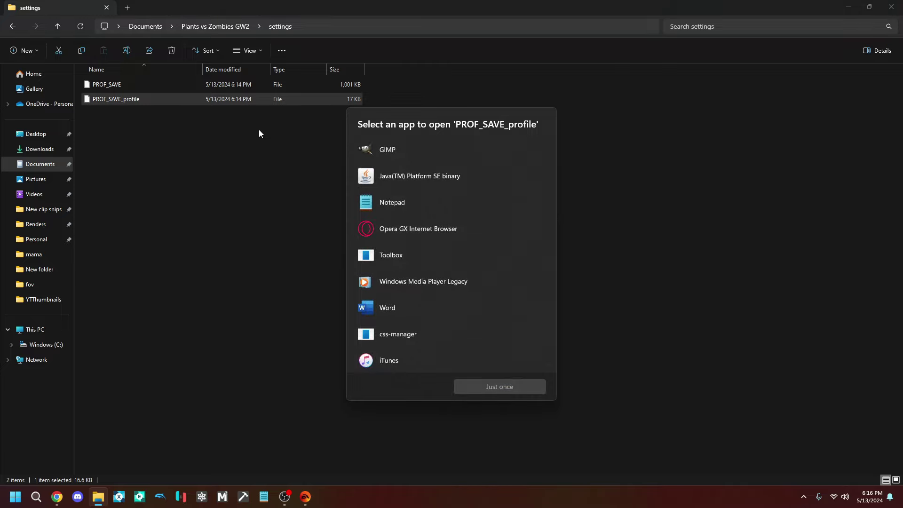
{"action": "left_click", "coordinate": [397, 204]}
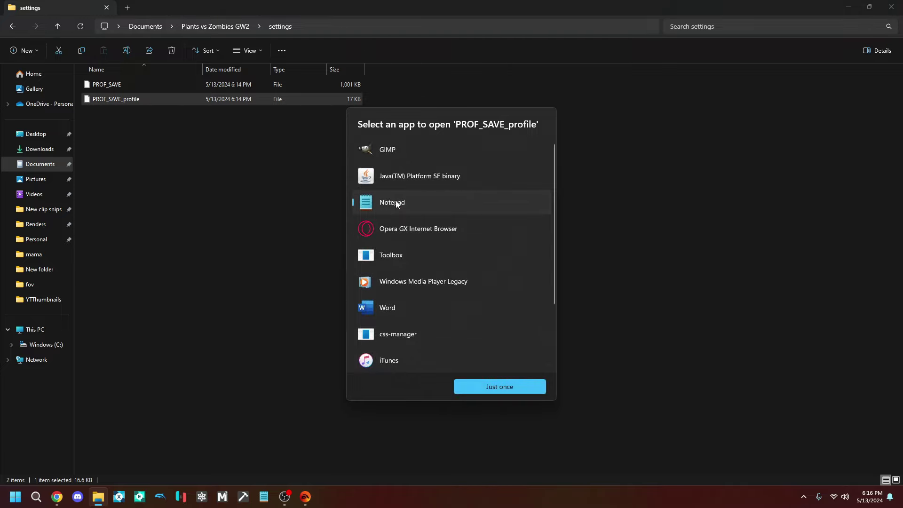
{"action": "left_click", "coordinate": [499, 387]}
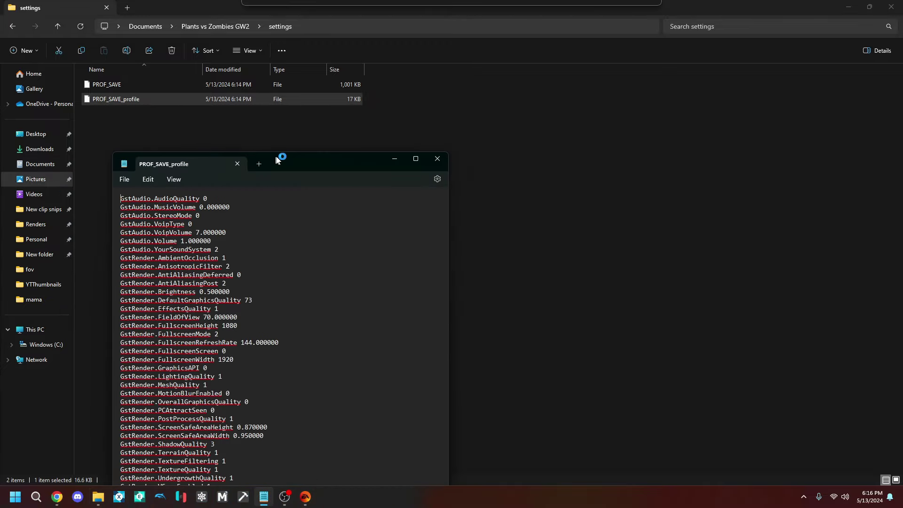
Maximize Notepad, set GstRender.FieldOfView to 90.000000, save, and close Notepad
{"action": "left_click_drag", "start_coordinate": [279, 156], "coordinate": [393, 120]}
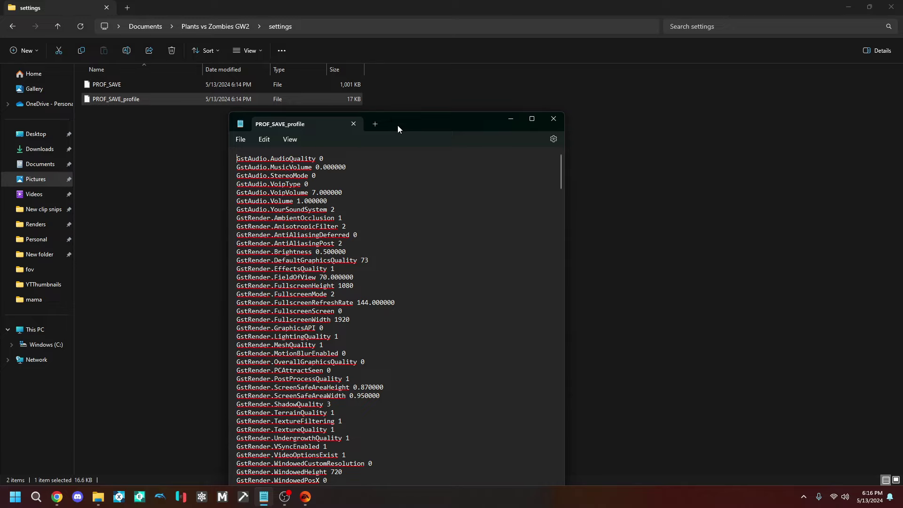
{"action": "left_click_drag", "start_coordinate": [397, 125], "coordinate": [370, 4]}
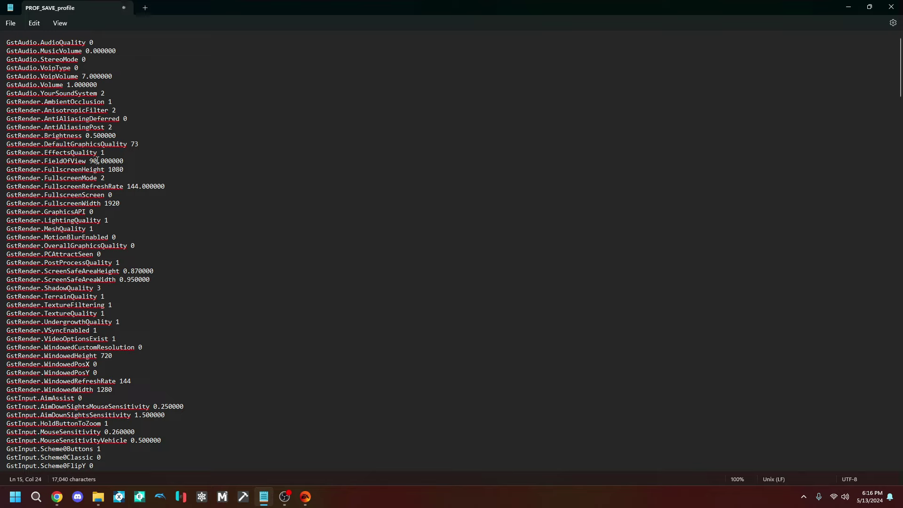
{"action": "left_click", "coordinate": [10, 23]}
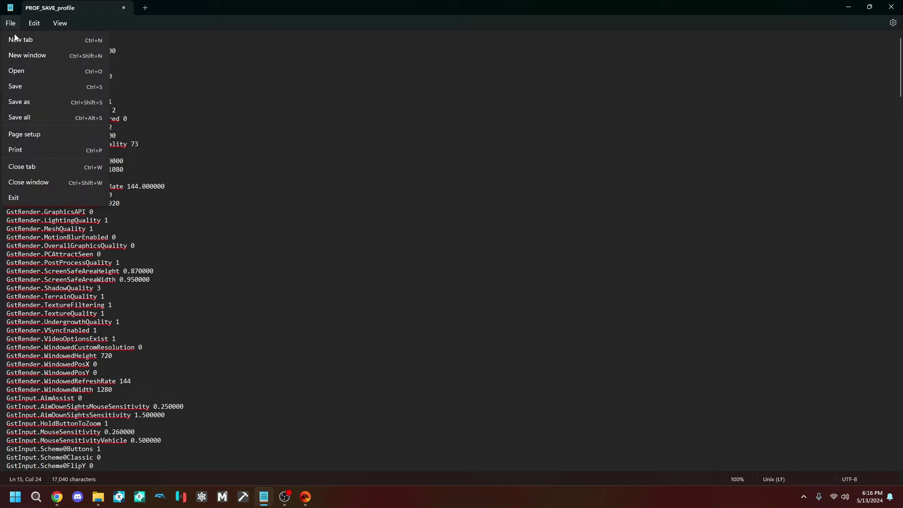
{"action": "left_click", "coordinate": [36, 85]}
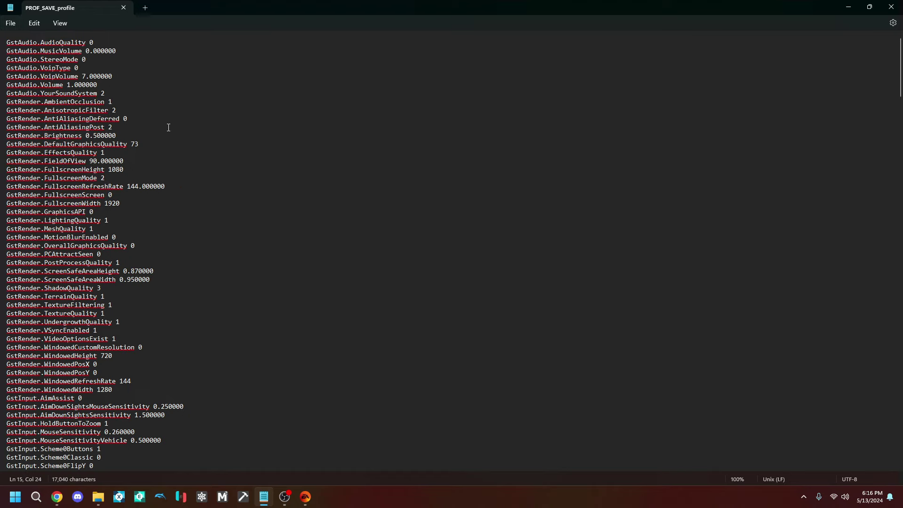
{"action": "left_click", "coordinate": [891, 7]}
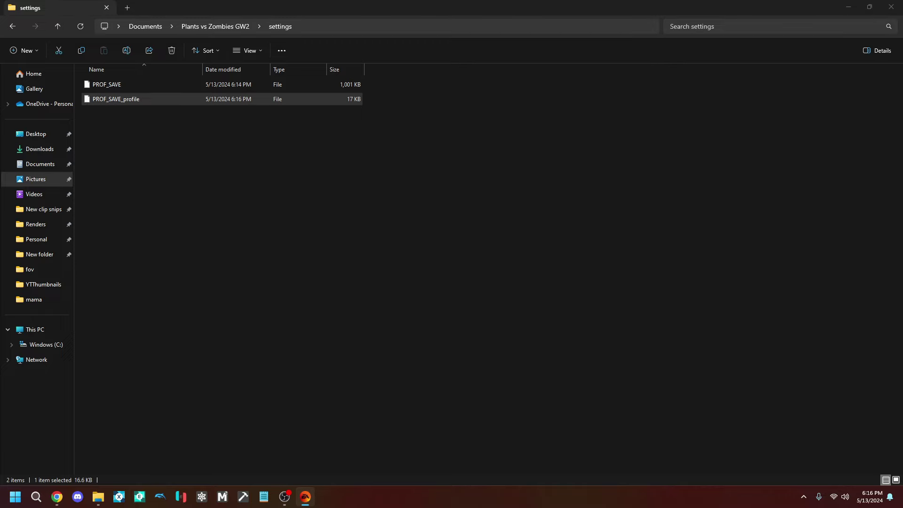
Relaunch Garden Warfare 2 from the EA app and walk to the character select booth
{"action": "left_click", "coordinate": [304, 496]}
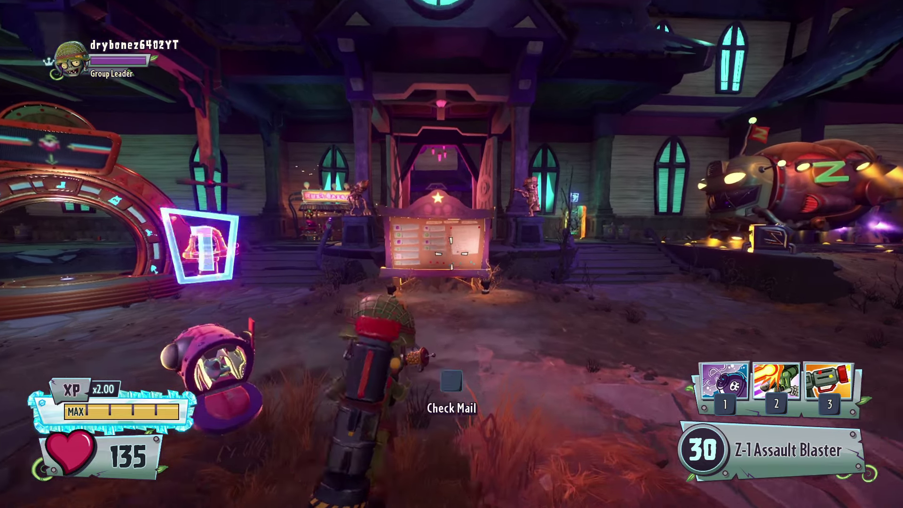
{"action": "key", "text": "w"}
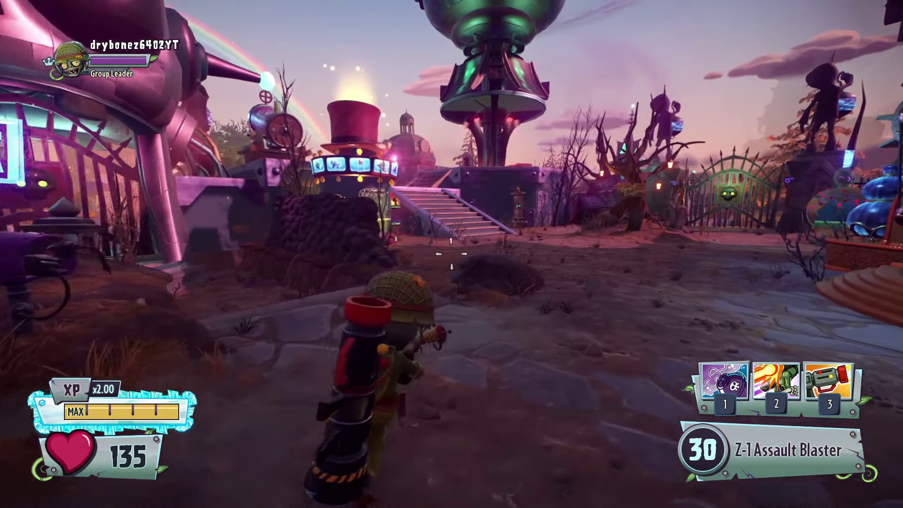
{"action": "key", "text": "w"}
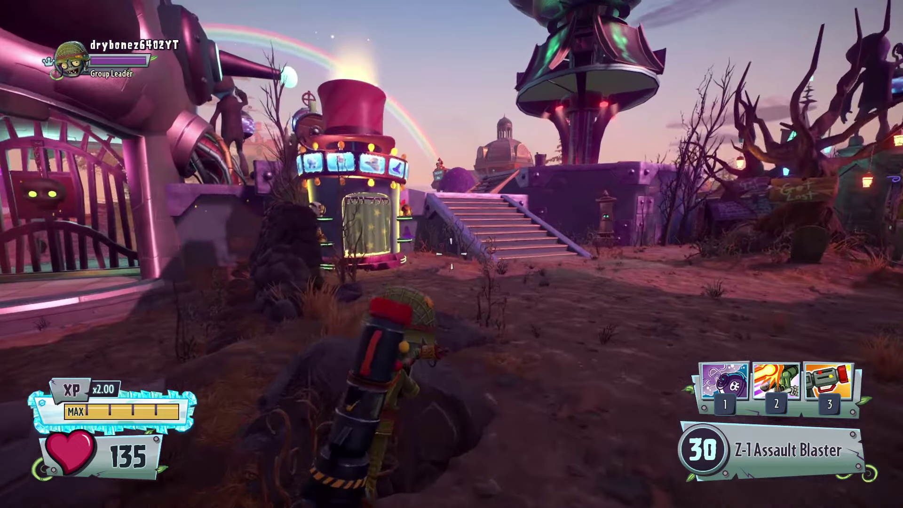
{"action": "key", "text": "w"}
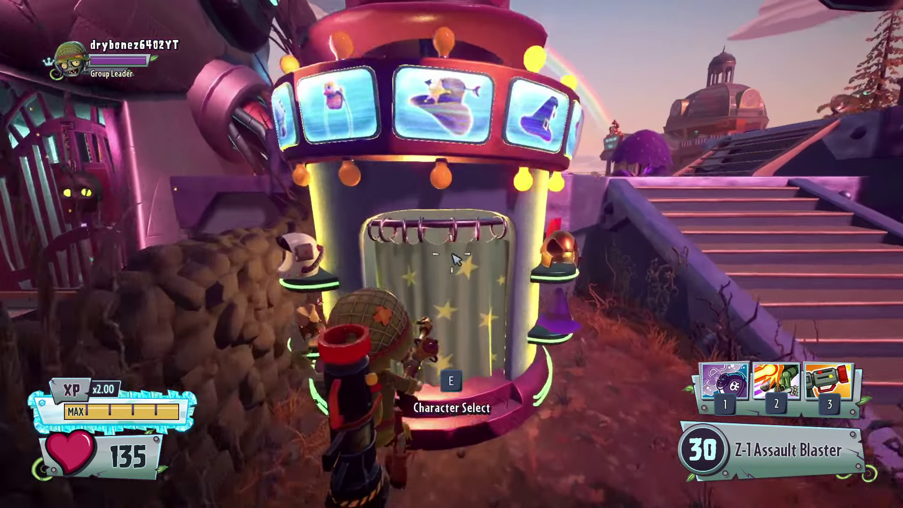
Switch to the plant team, pick Sunflower, and walk toward the garden gate
{"action": "key", "text": "e"}
{"action": "left_click", "coordinate": [800, 47]}
{"action": "left_click", "coordinate": [87, 259]}
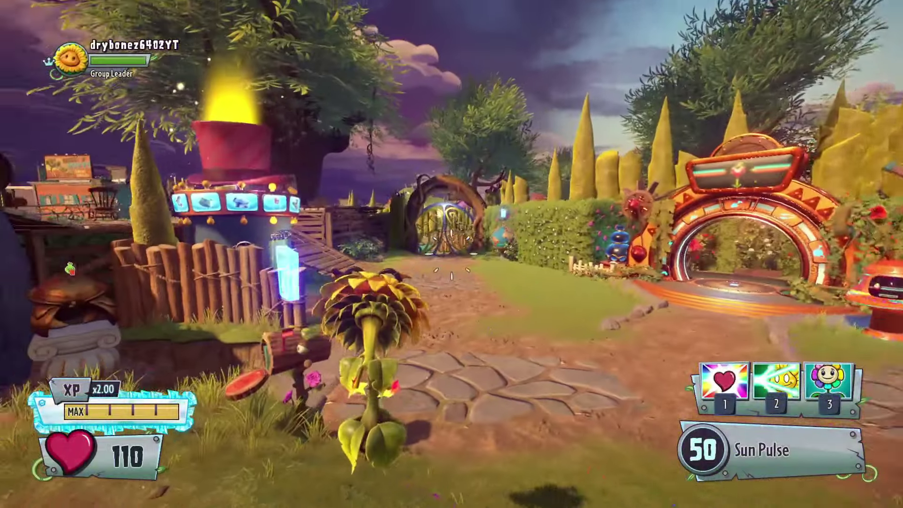
{"action": "key", "text": "w"}
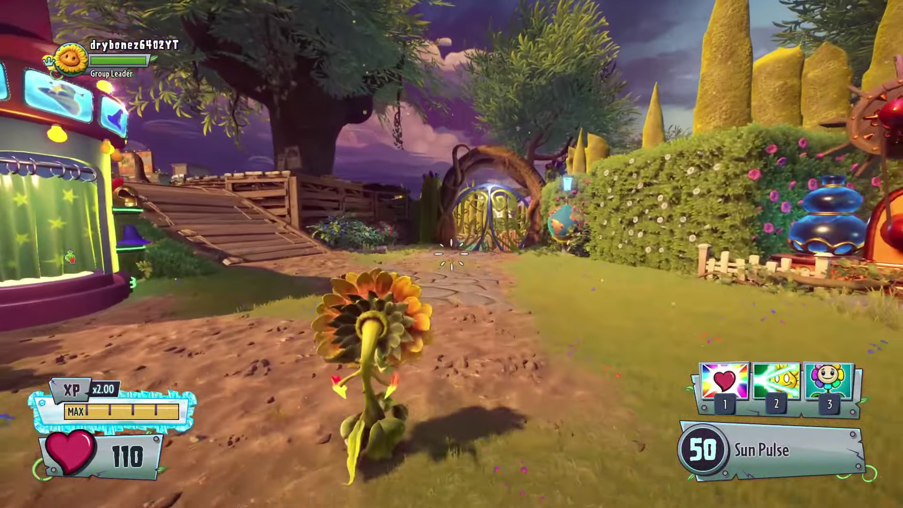
{"action": "key", "text": "w"}
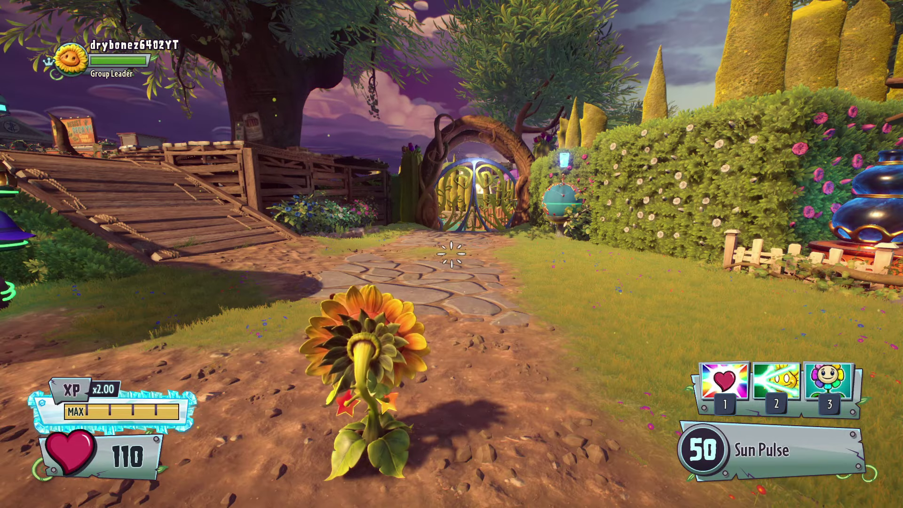